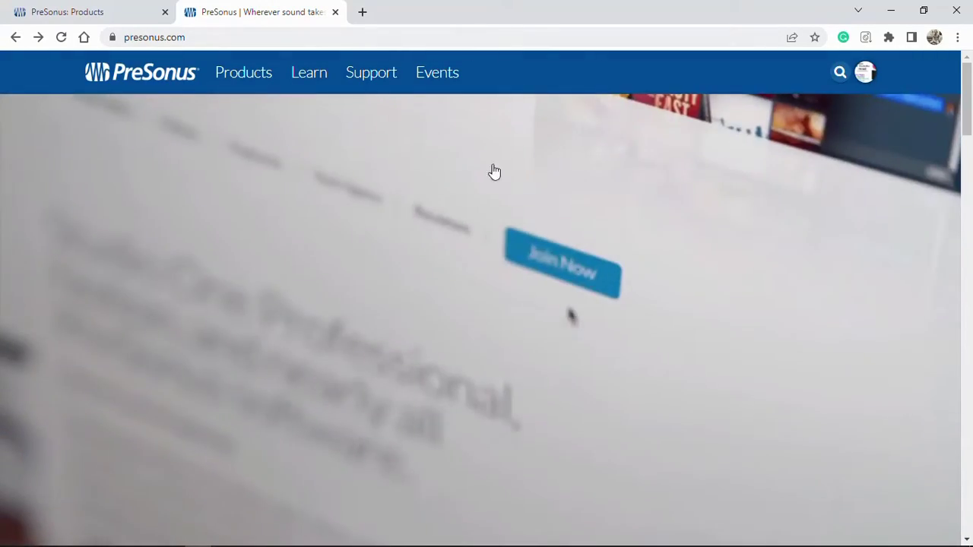
Scroll the PreSonus home page and open the PreSonus Sphere page from its Learn More link
{"action": "scroll", "coordinate": [700, 322], "scroll_direction": "down", "scroll_amount": 2}
{"action": "scroll", "coordinate": [700, 322], "scroll_direction": "down", "scroll_amount": 3}
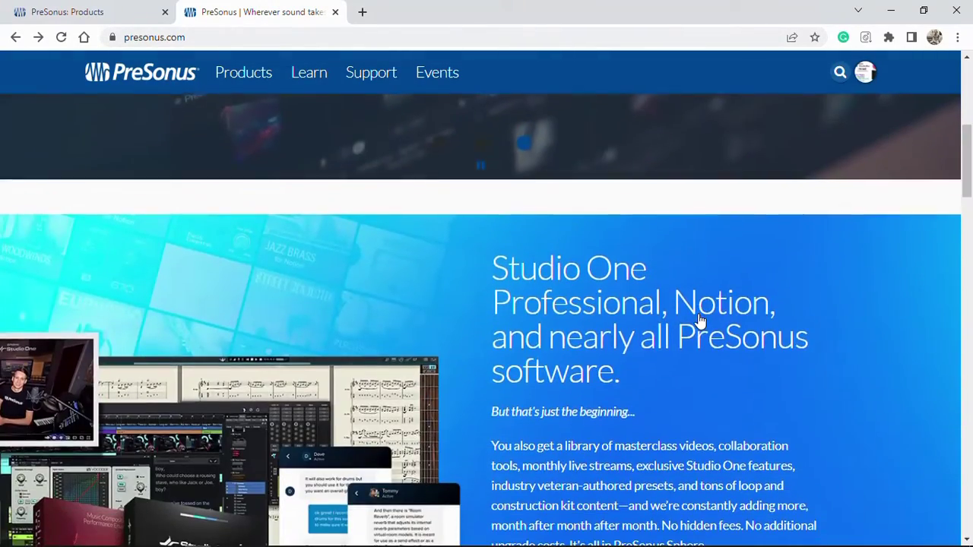
{"action": "scroll", "coordinate": [700, 322], "scroll_direction": "down", "scroll_amount": 2}
{"action": "scroll", "coordinate": [685, 375], "scroll_direction": "down", "scroll_amount": 1}
{"action": "scroll", "coordinate": [686, 375], "scroll_direction": "down", "scroll_amount": 5}
{"action": "scroll", "coordinate": [685, 375], "scroll_direction": "down", "scroll_amount": 2}
{"action": "scroll", "coordinate": [686, 377], "scroll_direction": "up", "scroll_amount": 4}
{"action": "scroll", "coordinate": [661, 357], "scroll_direction": "up", "scroll_amount": 2}
{"action": "left_click", "coordinate": [585, 266]}
Scroll through the PreSonus Sphere page and its $14.95-a-month offer
{"action": "scroll", "coordinate": [585, 270], "scroll_direction": "down", "scroll_amount": 2}
{"action": "scroll", "coordinate": [585, 270], "scroll_direction": "down", "scroll_amount": 3}
{"action": "scroll", "coordinate": [585, 270], "scroll_direction": "down", "scroll_amount": 2}
{"action": "scroll", "coordinate": [585, 269], "scroll_direction": "down", "scroll_amount": 2}
{"action": "scroll", "coordinate": [585, 270], "scroll_direction": "down", "scroll_amount": 4}
{"action": "scroll", "coordinate": [586, 270], "scroll_direction": "up", "scroll_amount": 2}
{"action": "scroll", "coordinate": [585, 270], "scroll_direction": "up", "scroll_amount": 2}
{"action": "scroll", "coordinate": [584, 271], "scroll_direction": "up", "scroll_amount": 2}
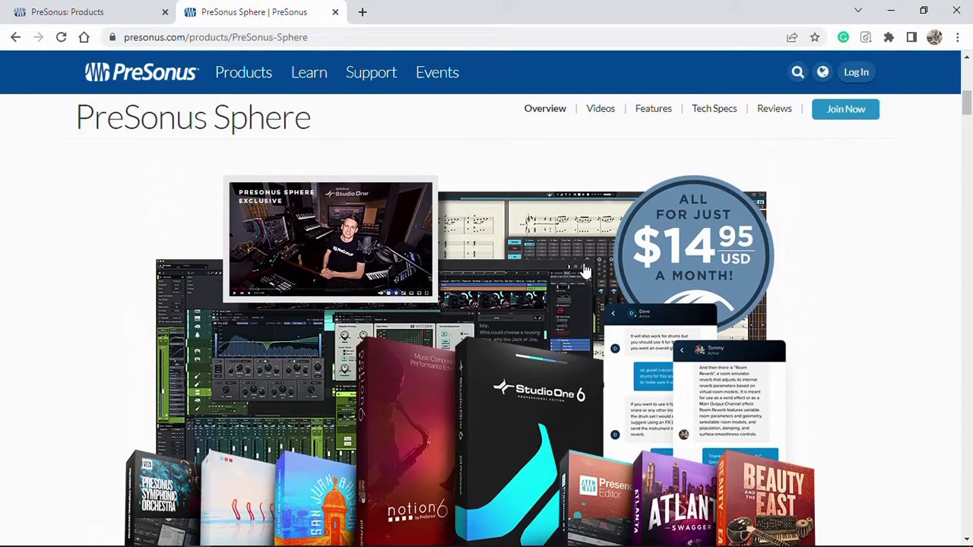
{"action": "scroll", "coordinate": [584, 271], "scroll_direction": "up", "scroll_amount": 4}
{"action": "scroll", "coordinate": [584, 271], "scroll_direction": "down", "scroll_amount": 4}
{"action": "scroll", "coordinate": [584, 270], "scroll_direction": "down", "scroll_amount": 2}
{"action": "scroll", "coordinate": [584, 269], "scroll_direction": "down", "scroll_amount": 2}
{"action": "scroll", "coordinate": [584, 270], "scroll_direction": "down", "scroll_amount": 3}
{"action": "scroll", "coordinate": [585, 270], "scroll_direction": "down", "scroll_amount": 4}
{"action": "scroll", "coordinate": [584, 270], "scroll_direction": "down", "scroll_amount": 3}
{"action": "scroll", "coordinate": [585, 270], "scroll_direction": "down", "scroll_amount": 4}
{"action": "scroll", "coordinate": [585, 269], "scroll_direction": "down", "scroll_amount": 4}
{"action": "scroll", "coordinate": [584, 270], "scroll_direction": "down", "scroll_amount": 4}
{"action": "scroll", "coordinate": [585, 270], "scroll_direction": "down", "scroll_amount": 3}
{"action": "scroll", "coordinate": [585, 270], "scroll_direction": "down", "scroll_amount": 2}
{"action": "scroll", "coordinate": [584, 270], "scroll_direction": "down", "scroll_amount": 4}
{"action": "scroll", "coordinate": [585, 270], "scroll_direction": "down", "scroll_amount": 4}
{"action": "scroll", "coordinate": [584, 269], "scroll_direction": "down", "scroll_amount": 4}
{"action": "scroll", "coordinate": [584, 270], "scroll_direction": "down", "scroll_amount": 5}
{"action": "scroll", "coordinate": [584, 270], "scroll_direction": "down", "scroll_amount": 3}
{"action": "scroll", "coordinate": [585, 270], "scroll_direction": "down", "scroll_amount": 3}
{"action": "scroll", "coordinate": [585, 270], "scroll_direction": "up", "scroll_amount": 7}
{"action": "scroll", "coordinate": [584, 270], "scroll_direction": "up", "scroll_amount": 5}
{"action": "scroll", "coordinate": [584, 270], "scroll_direction": "up", "scroll_amount": 5}
{"action": "scroll", "coordinate": [585, 270], "scroll_direction": "up", "scroll_amount": 1}
{"action": "scroll", "coordinate": [584, 270], "scroll_direction": "up", "scroll_amount": 8}
{"action": "scroll", "coordinate": [641, 219], "scroll_direction": "up", "scroll_amount": 5}
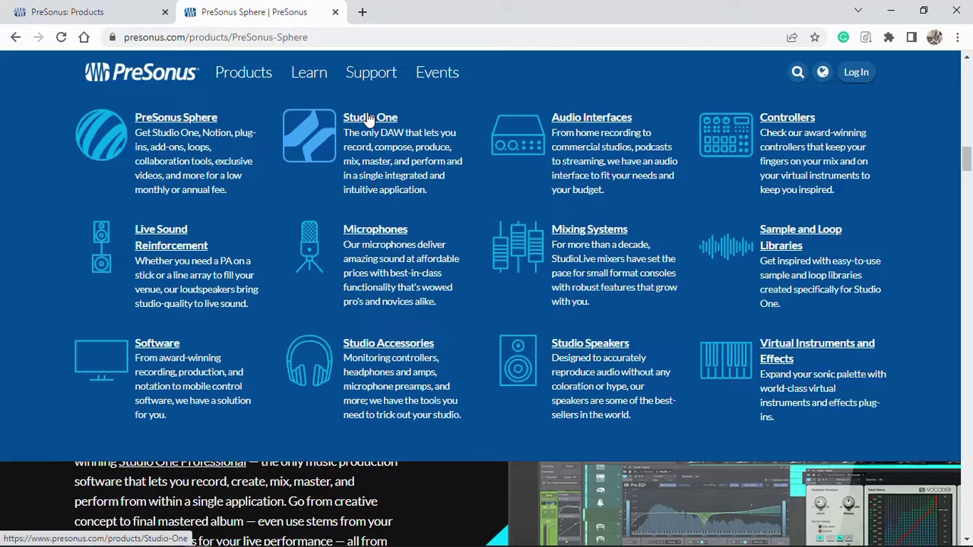
Open the Studio One product page and start scrolling down it
{"action": "left_click", "coordinate": [368, 120]}
{"action": "scroll", "coordinate": [538, 220], "scroll_direction": "down", "scroll_amount": 5}
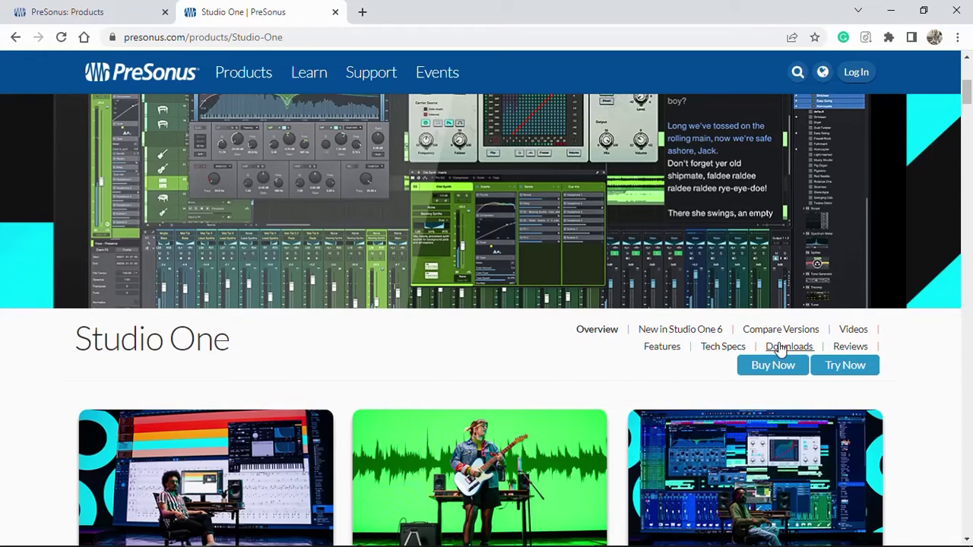
{"action": "scroll", "coordinate": [617, 357], "scroll_direction": "down", "scroll_amount": 3}
{"action": "scroll", "coordinate": [618, 357], "scroll_direction": "down", "scroll_amount": 3}
{"action": "scroll", "coordinate": [617, 357], "scroll_direction": "down", "scroll_amount": 4}
{"action": "scroll", "coordinate": [617, 357], "scroll_direction": "down", "scroll_amount": 4}
{"action": "scroll", "coordinate": [617, 357], "scroll_direction": "down", "scroll_amount": 4}
{"action": "scroll", "coordinate": [617, 358], "scroll_direction": "down", "scroll_amount": 4}
Scroll through the rest of the Studio One page, then drag the scrollbar back toward the top
{"action": "scroll", "coordinate": [617, 357], "scroll_direction": "down", "scroll_amount": 3}
{"action": "scroll", "coordinate": [617, 357], "scroll_direction": "down", "scroll_amount": 3}
{"action": "scroll", "coordinate": [617, 357], "scroll_direction": "down", "scroll_amount": 3}
{"action": "scroll", "coordinate": [617, 357], "scroll_direction": "down", "scroll_amount": 2}
{"action": "scroll", "coordinate": [617, 357], "scroll_direction": "down", "scroll_amount": 4}
{"action": "scroll", "coordinate": [619, 357], "scroll_direction": "down", "scroll_amount": 4}
{"action": "scroll", "coordinate": [617, 358], "scroll_direction": "down", "scroll_amount": 4}
{"action": "scroll", "coordinate": [618, 357], "scroll_direction": "up", "scroll_amount": 2}
{"action": "scroll", "coordinate": [617, 357], "scroll_direction": "up", "scroll_amount": 5}
{"action": "mouse_move", "coordinate": [967, 248]}
{"action": "left_mouse_down"}
{"action": "mouse_move", "coordinate": [967, 495]}
{"action": "mouse_move", "coordinate": [966, 82]}
{"action": "mouse_move", "coordinate": [967, 122]}
{"action": "left_mouse_up"}
{"action": "left_click_drag", "start_coordinate": [966, 125], "coordinate": [968, 79]}
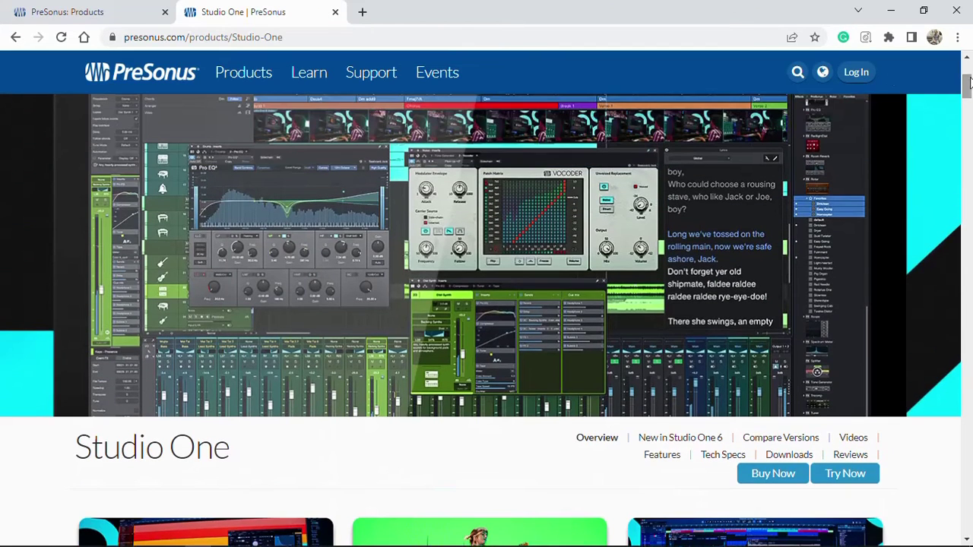
Load shop.presonus.com in a new tab and scroll down the shop front page
{"action": "left_click", "coordinate": [364, 13]}
{"action": "type", "text": "shop.presonus.com"}
{"action": "key", "text": "Return"}
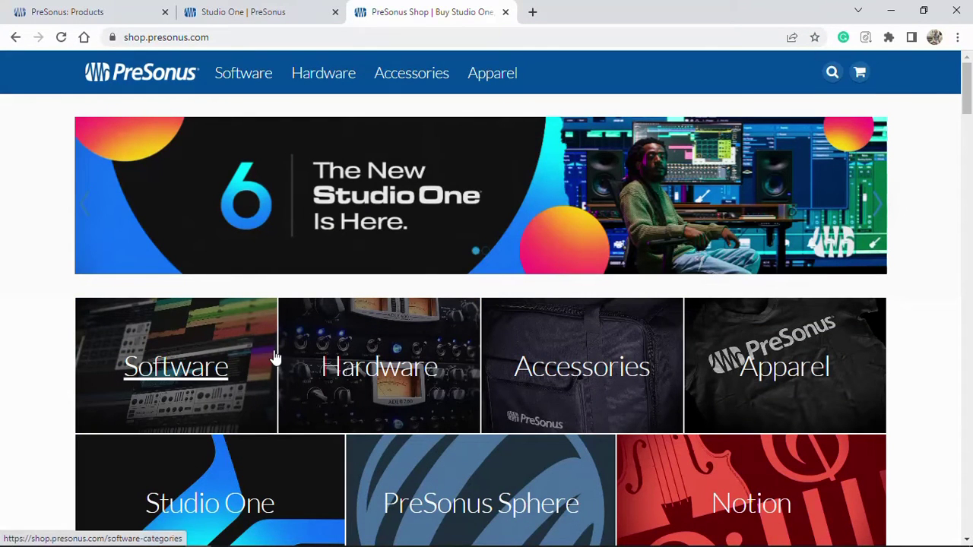
{"action": "scroll", "coordinate": [275, 357], "scroll_direction": "down", "scroll_amount": 2}
{"action": "scroll", "coordinate": [275, 357], "scroll_direction": "down", "scroll_amount": 1}
Browse the shop's eight Studio One listings, including Studio One 6 Professional at 654.45
{"action": "left_click", "coordinate": [225, 304]}
{"action": "scroll", "coordinate": [472, 368], "scroll_direction": "down", "scroll_amount": 1}
{"action": "scroll", "coordinate": [471, 368], "scroll_direction": "down", "scroll_amount": 2}
{"action": "scroll", "coordinate": [760, 307], "scroll_direction": "down", "scroll_amount": 1}
{"action": "scroll", "coordinate": [635, 352], "scroll_direction": "down", "scroll_amount": 1}
{"action": "scroll", "coordinate": [611, 376], "scroll_direction": "down", "scroll_amount": 1}
{"action": "scroll", "coordinate": [611, 380], "scroll_direction": "down", "scroll_amount": 2}
{"action": "scroll", "coordinate": [704, 400], "scroll_direction": "up", "scroll_amount": 3}
{"action": "scroll", "coordinate": [705, 401], "scroll_direction": "down", "scroll_amount": 5}
{"action": "scroll", "coordinate": [705, 401], "scroll_direction": "up", "scroll_amount": 6}
{"action": "scroll", "coordinate": [705, 401], "scroll_direction": "up", "scroll_amount": 5}
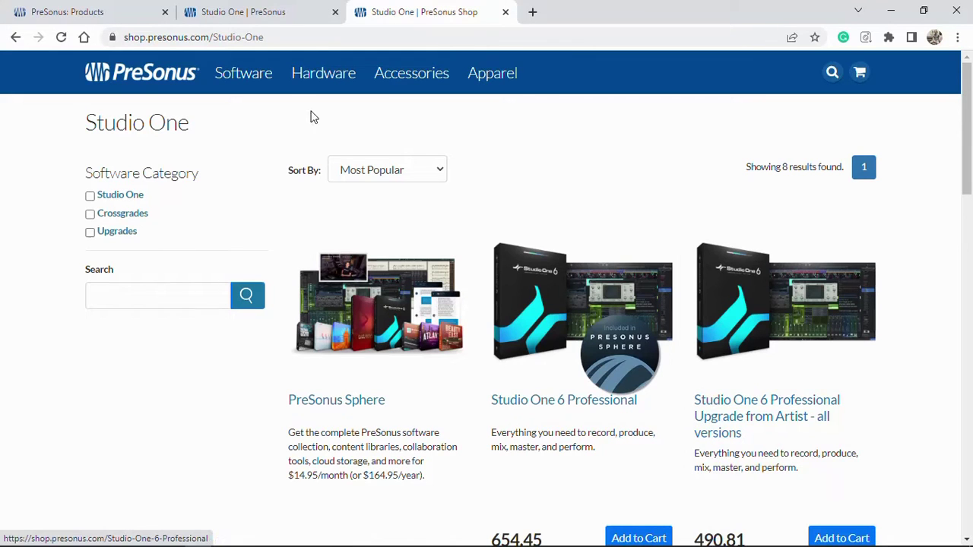
Back on the Studio One product page, open the Studio One 6 compare-versions PDF
{"action": "left_click", "coordinate": [275, 14]}
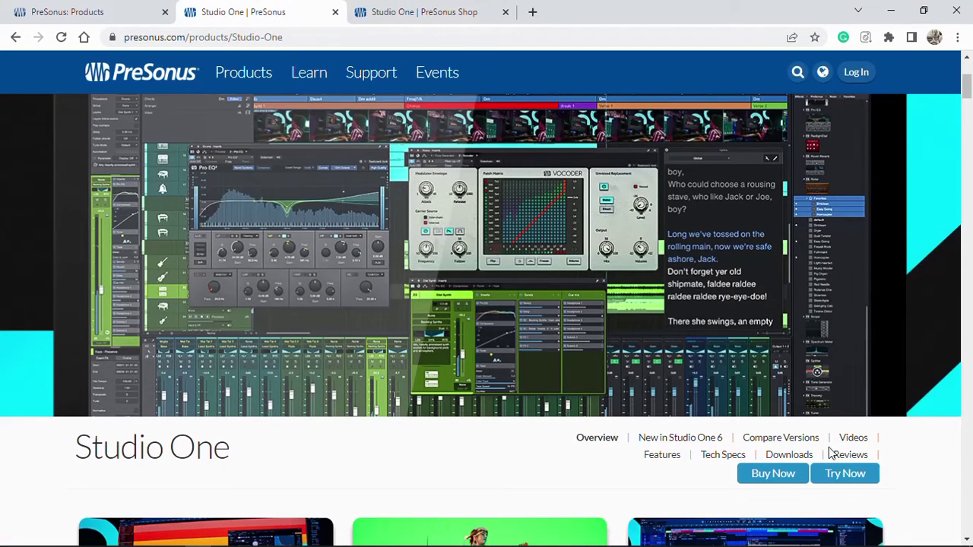
{"action": "left_click", "coordinate": [782, 297]}
{"action": "scroll", "coordinate": [780, 299], "scroll_direction": "down", "scroll_amount": 1}
{"action": "scroll", "coordinate": [780, 298], "scroll_direction": "down", "scroll_amount": 1}
{"action": "scroll", "coordinate": [840, 292], "scroll_direction": "down", "scroll_amount": 1}
{"action": "scroll", "coordinate": [839, 292], "scroll_direction": "down", "scroll_amount": 1}
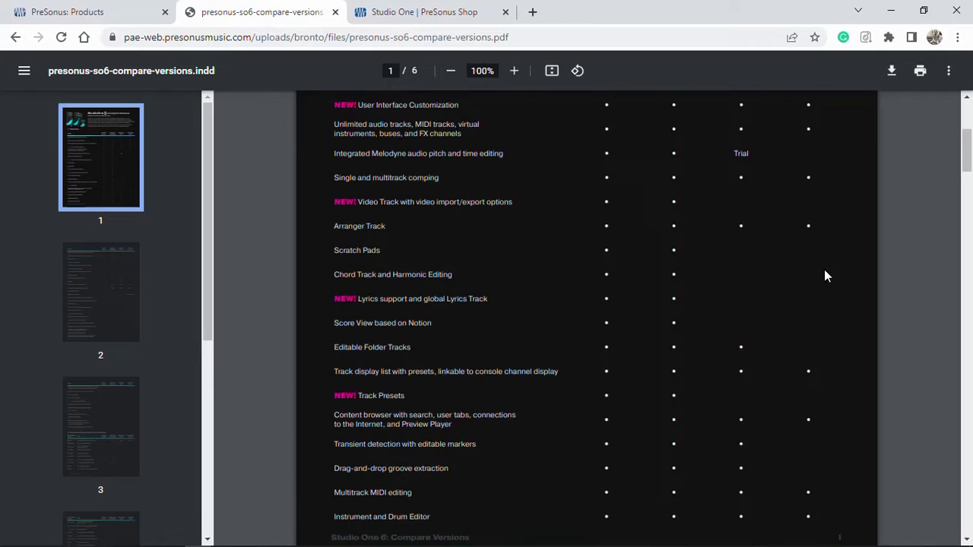
Scroll the PDF past the effects and instrument tables to page 6's edition boxes
{"action": "scroll", "coordinate": [804, 357], "scroll_direction": "up", "scroll_amount": 1}
{"action": "scroll", "coordinate": [804, 362], "scroll_direction": "down", "scroll_amount": 1}
{"action": "scroll", "coordinate": [804, 362], "scroll_direction": "down", "scroll_amount": 3}
{"action": "scroll", "coordinate": [804, 362], "scroll_direction": "down", "scroll_amount": 1}
{"action": "scroll", "coordinate": [806, 363], "scroll_direction": "down", "scroll_amount": 3}
{"action": "scroll", "coordinate": [806, 363], "scroll_direction": "down", "scroll_amount": 1}
{"action": "scroll", "coordinate": [804, 362], "scroll_direction": "down", "scroll_amount": 1}
{"action": "scroll", "coordinate": [804, 363], "scroll_direction": "down", "scroll_amount": 3}
{"action": "scroll", "coordinate": [804, 363], "scroll_direction": "down", "scroll_amount": 4}
{"action": "scroll", "coordinate": [798, 385], "scroll_direction": "down", "scroll_amount": 4}
{"action": "scroll", "coordinate": [799, 384], "scroll_direction": "down", "scroll_amount": 4}
{"action": "scroll", "coordinate": [793, 378], "scroll_direction": "down", "scroll_amount": 2}
{"action": "scroll", "coordinate": [770, 364], "scroll_direction": "down", "scroll_amount": 2}
{"action": "scroll", "coordinate": [775, 370], "scroll_direction": "down", "scroll_amount": 2}
{"action": "scroll", "coordinate": [775, 370], "scroll_direction": "down", "scroll_amount": 2}
{"action": "scroll", "coordinate": [748, 341], "scroll_direction": "down", "scroll_amount": 5}
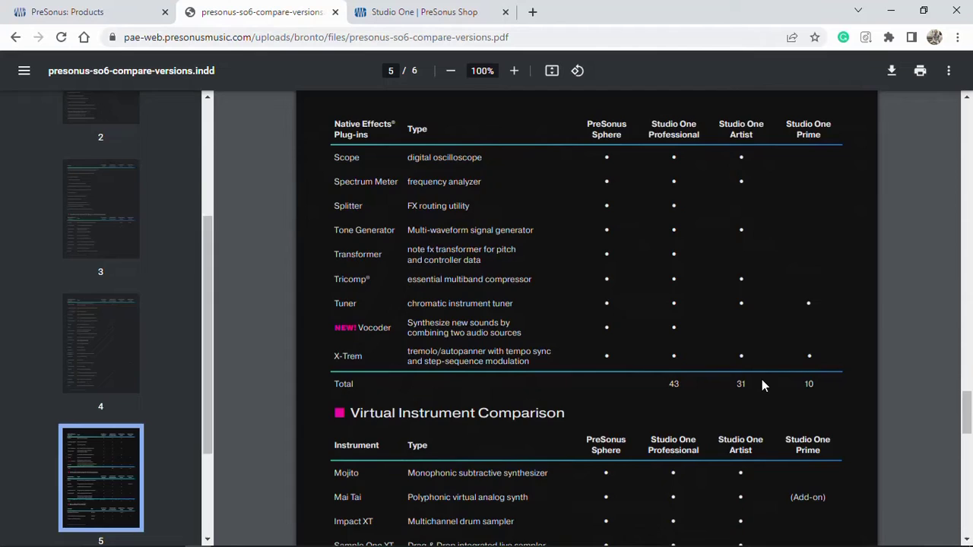
{"action": "scroll", "coordinate": [760, 374], "scroll_direction": "down", "scroll_amount": 2}
{"action": "scroll", "coordinate": [760, 373], "scroll_direction": "down", "scroll_amount": 2}
{"action": "scroll", "coordinate": [760, 374], "scroll_direction": "down", "scroll_amount": 2}
{"action": "scroll", "coordinate": [760, 374], "scroll_direction": "down", "scroll_amount": 1}
{"action": "scroll", "coordinate": [760, 374], "scroll_direction": "down", "scroll_amount": 3}
{"action": "scroll", "coordinate": [760, 373], "scroll_direction": "down", "scroll_amount": 3}
{"action": "scroll", "coordinate": [760, 375], "scroll_direction": "down", "scroll_amount": 1}
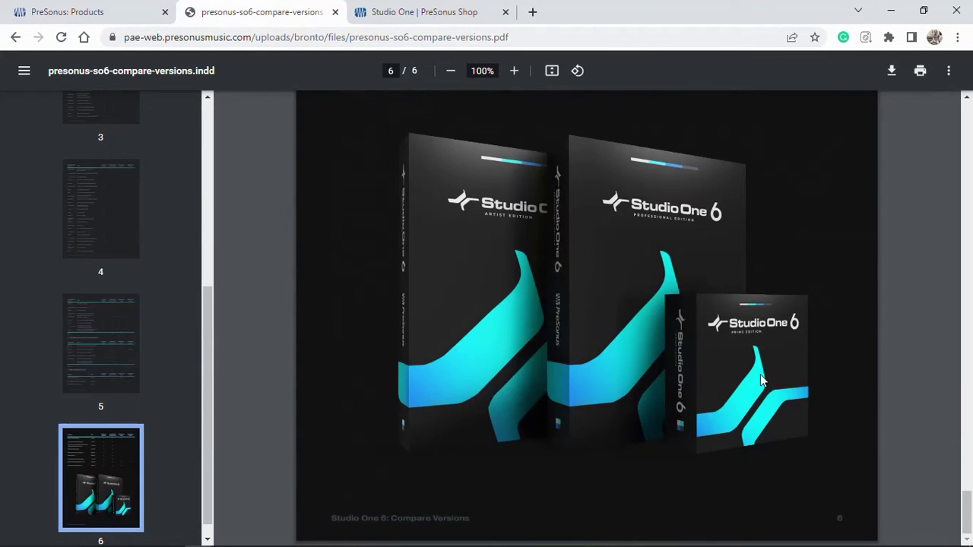
Check the shop tab, then go back from the PDF to the Studio One product page
{"action": "left_click", "coordinate": [396, 16]}
{"action": "left_click", "coordinate": [293, 15]}
{"action": "left_click", "coordinate": [15, 37]}
On the Products tab, highlight the Studio One 6 Demo's Nov 11, 2022 registration and 0/5 activations
{"action": "left_click", "coordinate": [116, 12]}
{"action": "left_click_drag", "start_coordinate": [173, 196], "coordinate": [266, 207]}
{"action": "left_click_drag", "start_coordinate": [361, 199], "coordinate": [418, 201]}
Minimize Chrome and launch Studio One 6 from its desktop shortcut
{"action": "left_click", "coordinate": [891, 11]}
{"action": "double_click", "coordinate": [247, 29]}
{"action": "left_click", "coordinate": [240, 27]}
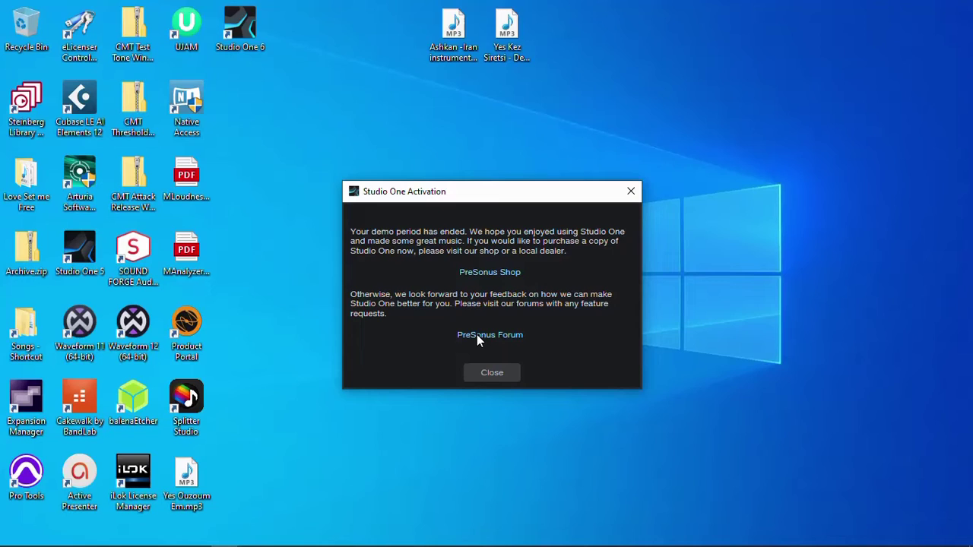
Dismiss the demo-ended notice and activate the free Studio One Prime edition
{"action": "left_click", "coordinate": [631, 192]}
{"action": "left_click", "coordinate": [449, 285]}
{"action": "left_click", "coordinate": [449, 308]}
{"action": "left_click", "coordinate": [430, 329]}
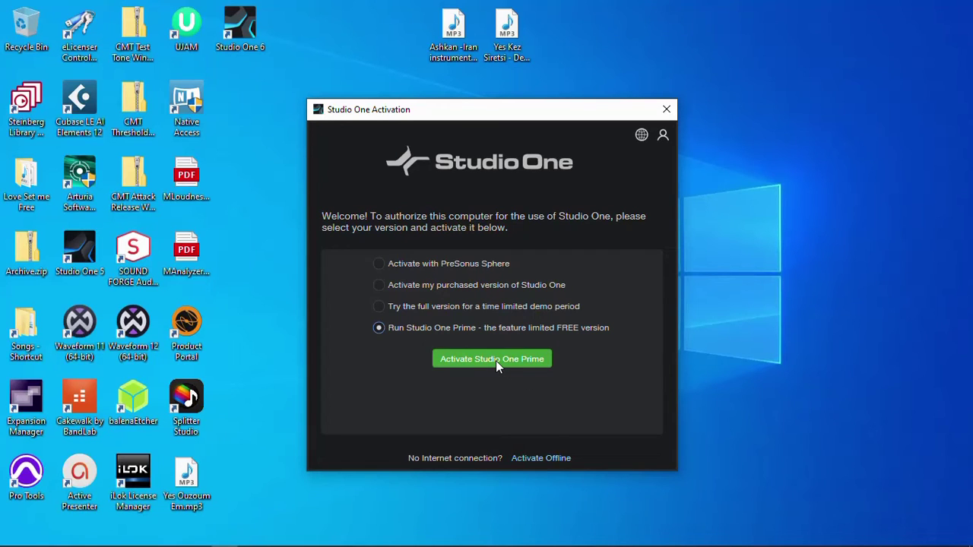
{"action": "left_click", "coordinate": [495, 361]}
{"action": "left_click", "coordinate": [595, 291]}
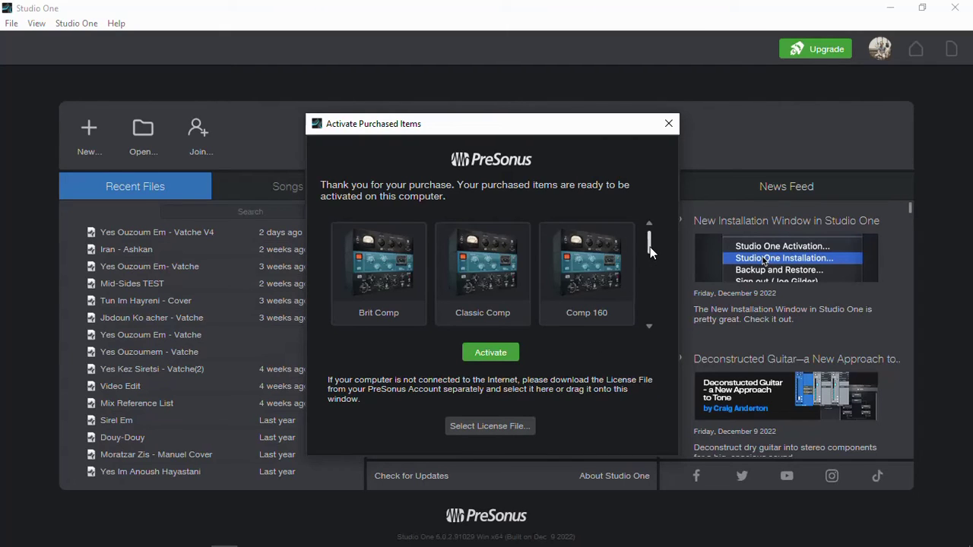
Close the Activate Purchased Items list, advance the Welcome tour once, then close it
{"action": "left_click_drag", "start_coordinate": [649, 247], "coordinate": [662, 323]}
{"action": "left_click", "coordinate": [669, 123]}
{"action": "left_click", "coordinate": [599, 401]}
{"action": "left_click", "coordinate": [776, 424]}
Create a new song named Test and view Help > About Studio One
{"action": "left_click", "coordinate": [89, 133]}
{"action": "type", "text": "Test"}
{"action": "left_click", "coordinate": [512, 233]}
{"action": "left_click", "coordinate": [512, 233]}
{"action": "key", "text": "Return"}
{"action": "left_click", "coordinate": [307, 23]}
{"action": "left_click", "coordinate": [356, 263]}
Close the About dialog and scroll Chrome's Products grid down to the Prime items and back
{"action": "left_click", "coordinate": [744, 142]}
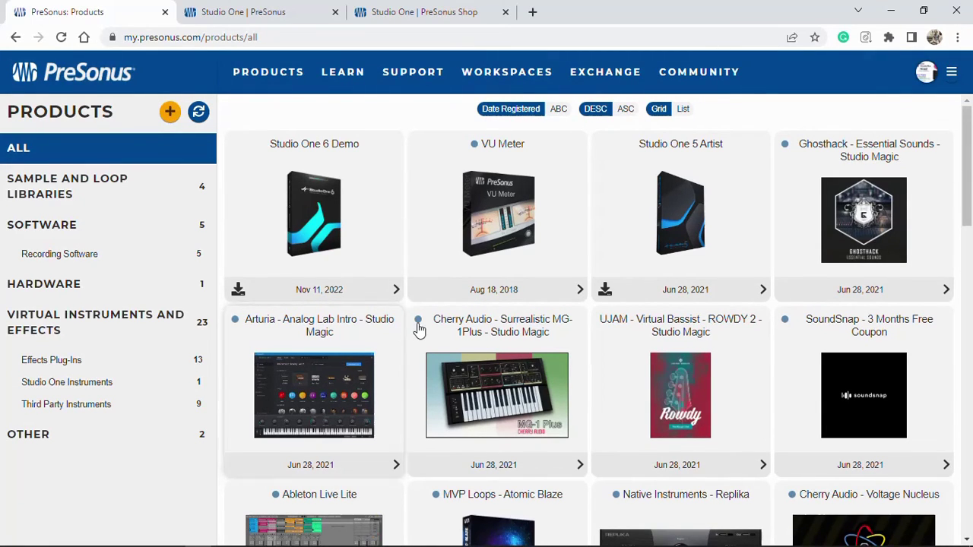
{"action": "scroll", "coordinate": [411, 329], "scroll_direction": "down", "scroll_amount": 3}
{"action": "scroll", "coordinate": [419, 331], "scroll_direction": "down", "scroll_amount": 5}
{"action": "scroll", "coordinate": [419, 331], "scroll_direction": "down", "scroll_amount": 4}
{"action": "scroll", "coordinate": [419, 331], "scroll_direction": "down", "scroll_amount": 1}
{"action": "scroll", "coordinate": [426, 330], "scroll_direction": "down", "scroll_amount": 3}
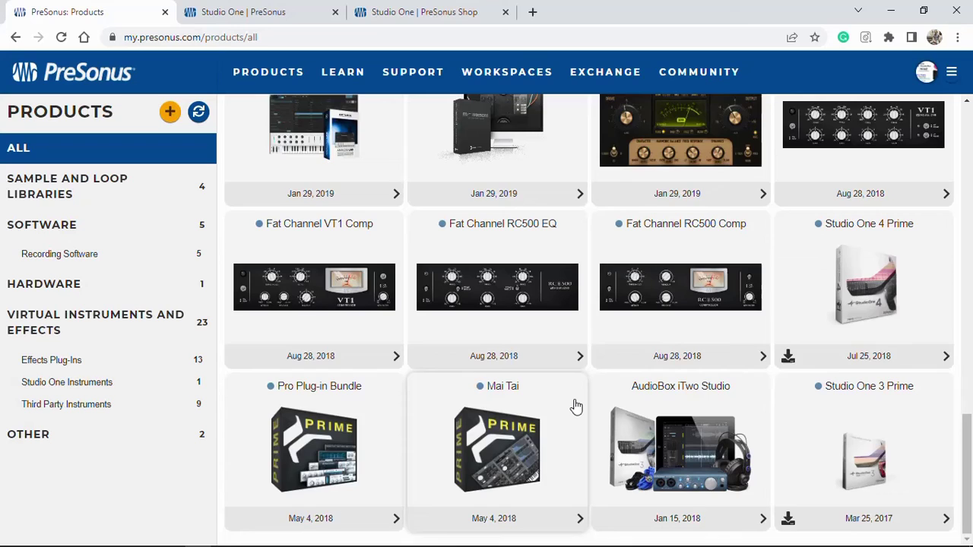
{"action": "scroll", "coordinate": [575, 406], "scroll_direction": "up", "scroll_amount": 4}
{"action": "scroll", "coordinate": [576, 406], "scroll_direction": "up", "scroll_amount": 6}
{"action": "scroll", "coordinate": [576, 406], "scroll_direction": "up", "scroll_amount": 5}
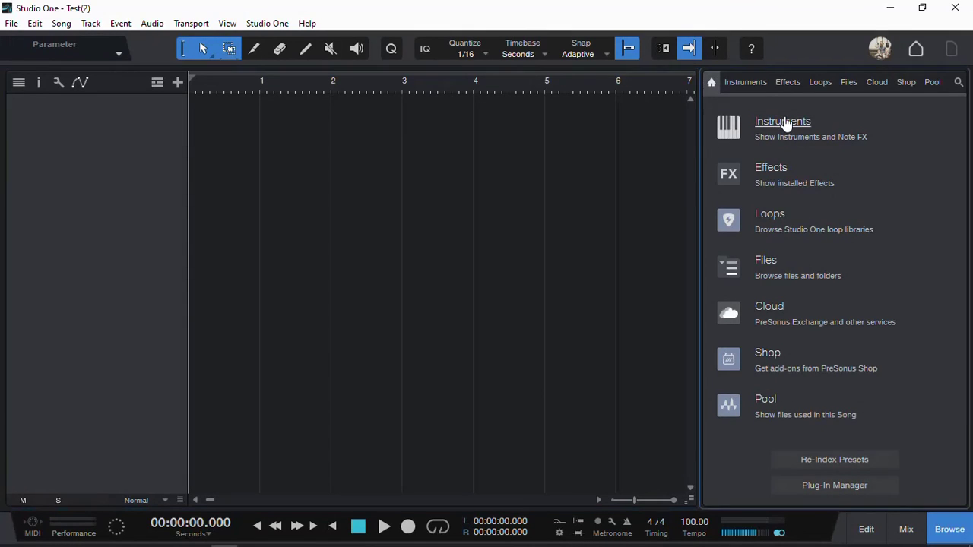
Check the Instruments list, then browse the native PreSonus effects from Ampire and Beat Delay to VU Meter
{"action": "left_click", "coordinate": [785, 126]}
{"action": "left_click", "coordinate": [788, 83]}
{"action": "mouse_move", "coordinate": [963, 206]}
{"action": "left_mouse_down"}
{"action": "mouse_move", "coordinate": [965, 334]}
{"action": "mouse_move", "coordinate": [952, 326]}
{"action": "mouse_move", "coordinate": [934, 192]}
{"action": "left_mouse_up"}
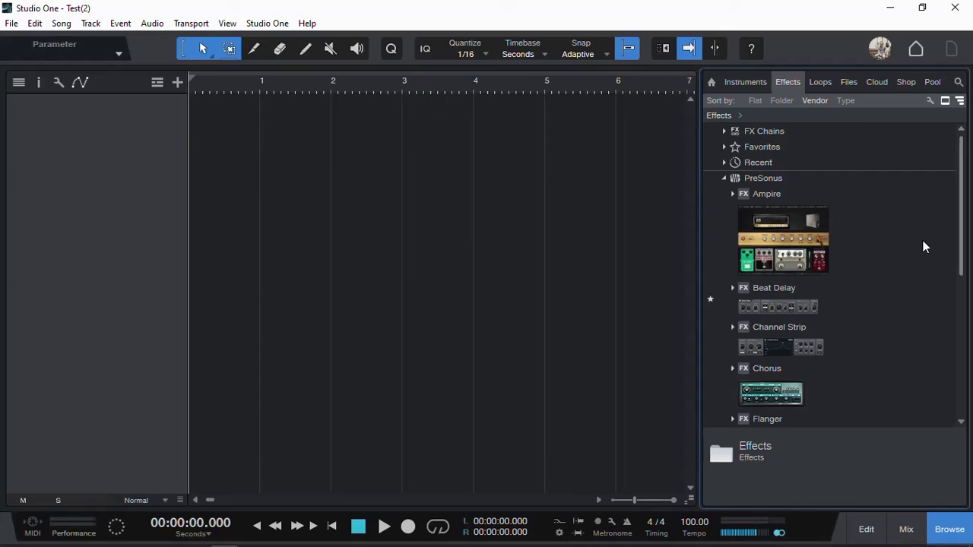